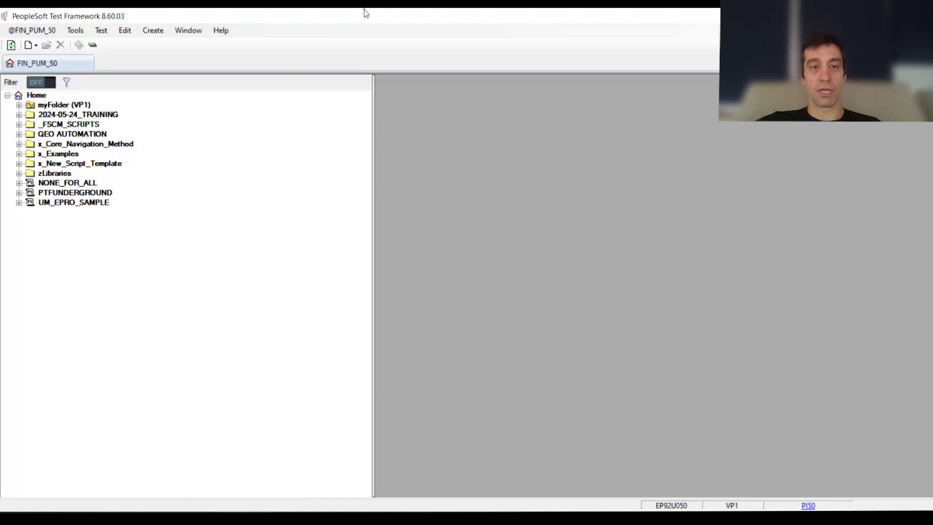
Step: Switch from PeopleSoft Test Framework to Chrome and bring up Oracle's Installing a PTF Client documentation page
{"action": "double_click", "coordinate": [390, 18]}
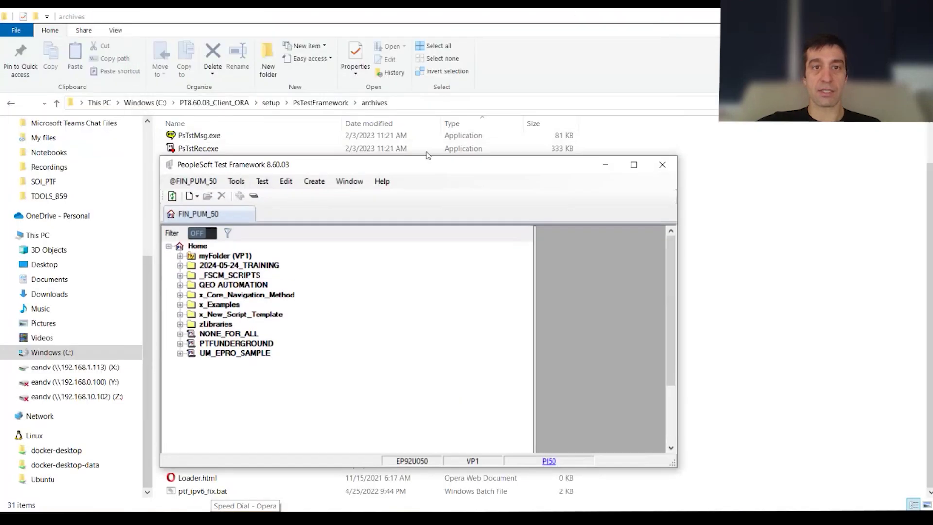
{"action": "left_click", "coordinate": [550, 21]}
{"action": "double_click", "coordinate": [550, 21]}
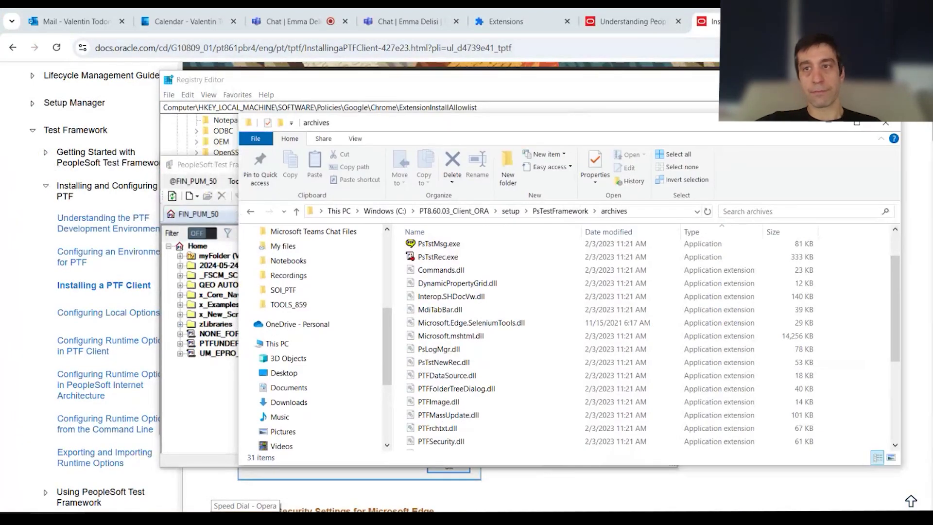
{"action": "key", "text": "alt+Tab"}
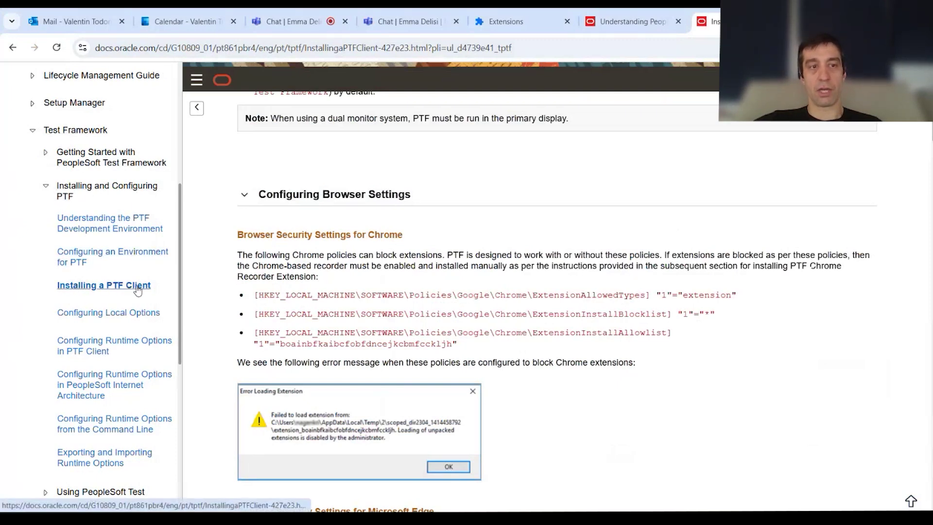
Step: Examine the client requirements, browser security settings, and recorder extension install and uninstall instructions for Chrome and Microsoft Edge
{"action": "scroll", "coordinate": [457, 245], "scroll_direction": "up", "scroll_amount": 1}
{"action": "scroll", "coordinate": [457, 245], "scroll_direction": "up", "scroll_amount": 5}
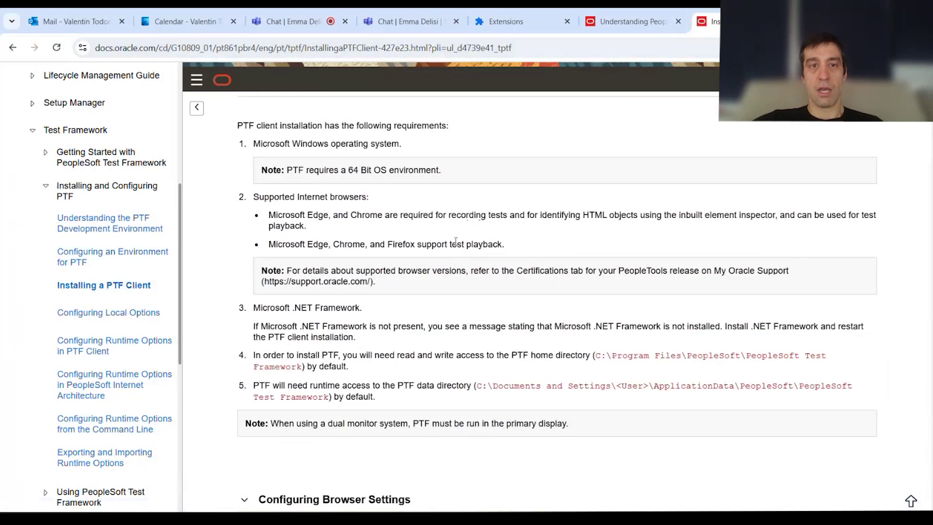
{"action": "scroll", "coordinate": [455, 242], "scroll_direction": "up", "scroll_amount": 4}
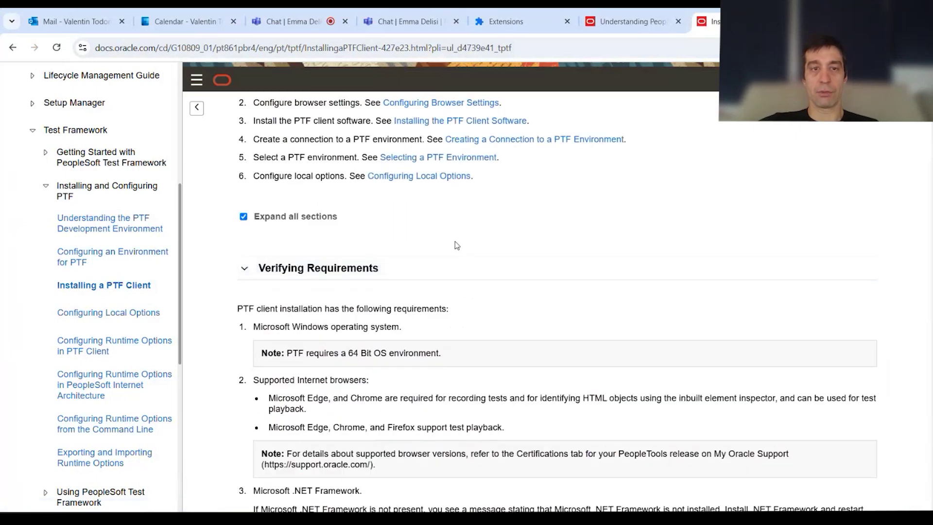
{"action": "scroll", "coordinate": [455, 244], "scroll_direction": "down", "scroll_amount": 9}
{"action": "scroll", "coordinate": [456, 245], "scroll_direction": "down", "scroll_amount": 3}
{"action": "scroll", "coordinate": [456, 241], "scroll_direction": "up", "scroll_amount": 1}
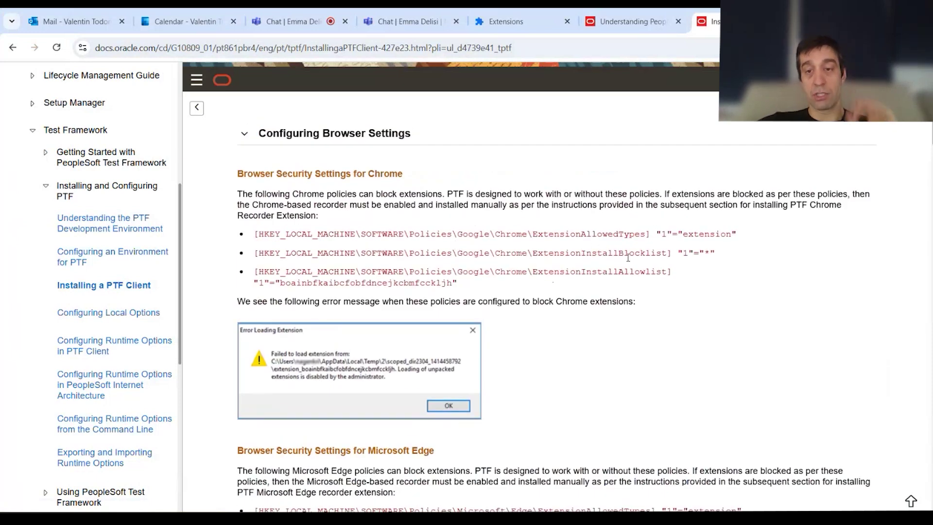
{"action": "scroll", "coordinate": [663, 329], "scroll_direction": "down", "scroll_amount": 10}
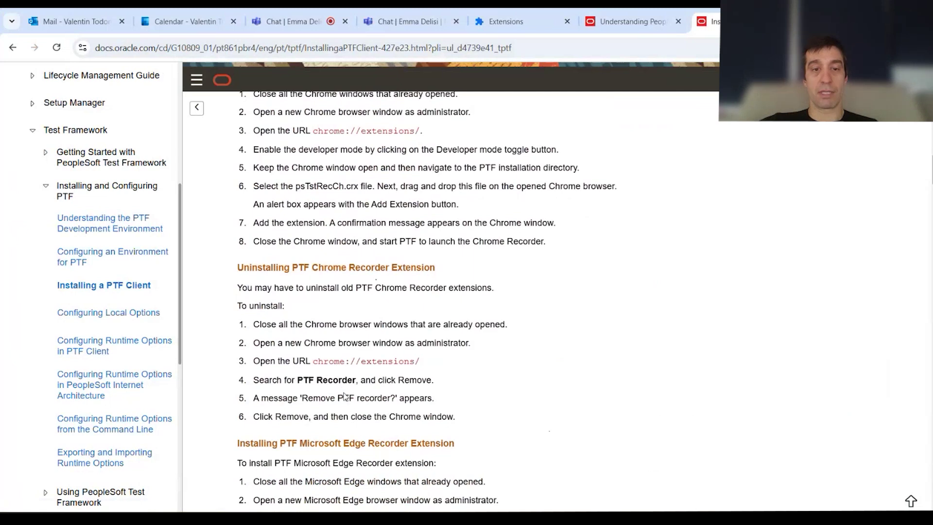
{"action": "scroll", "coordinate": [344, 394], "scroll_direction": "down", "scroll_amount": 5}
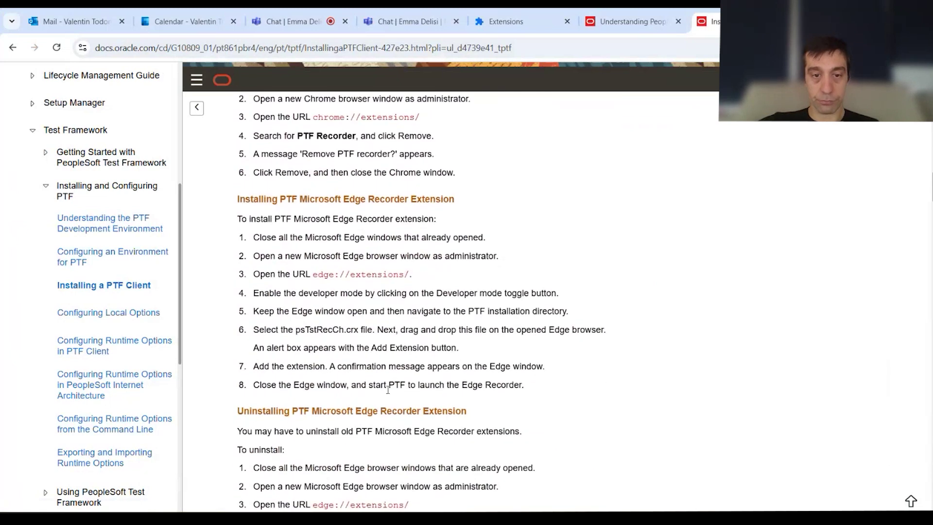
Step: Switch to File Explorer and select psTstRecCh.crx in the PsTestFramework archives folder
{"action": "key", "text": "alt+Tab"}
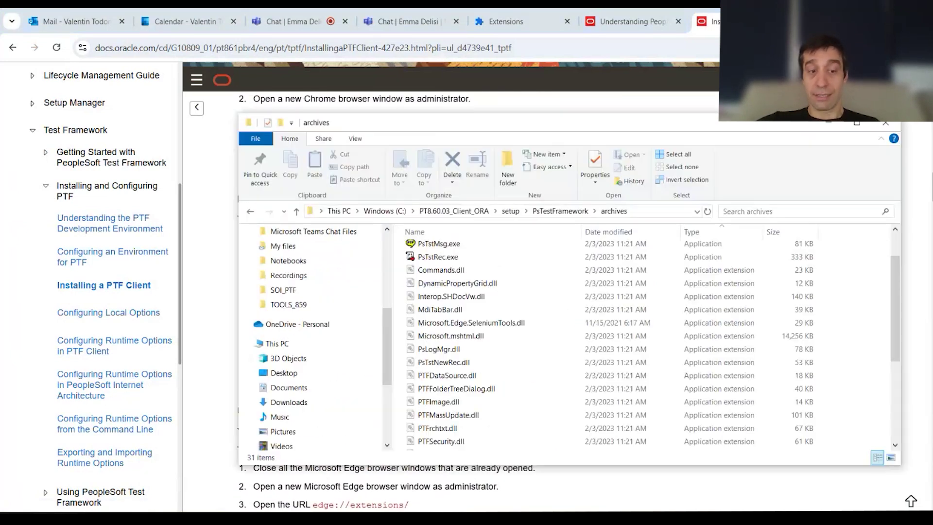
{"action": "double_click", "coordinate": [437, 123]}
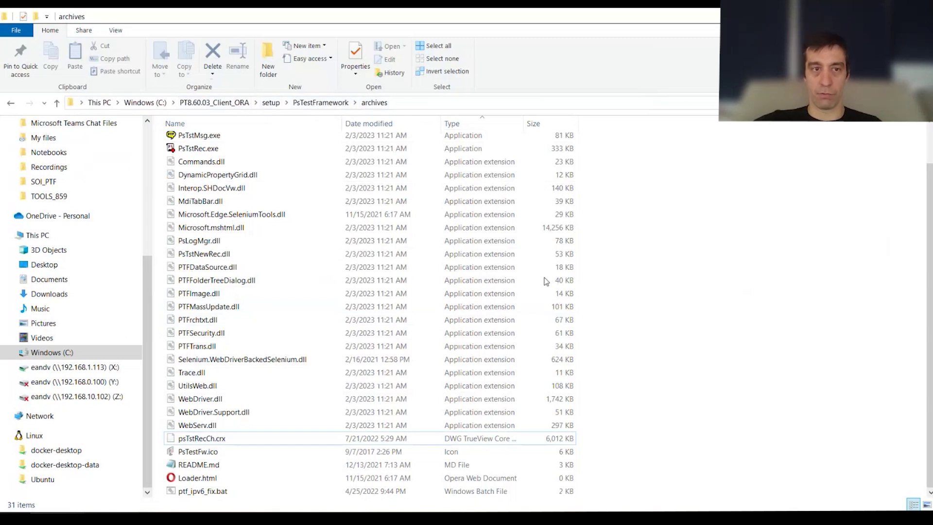
{"action": "left_click", "coordinate": [217, 442]}
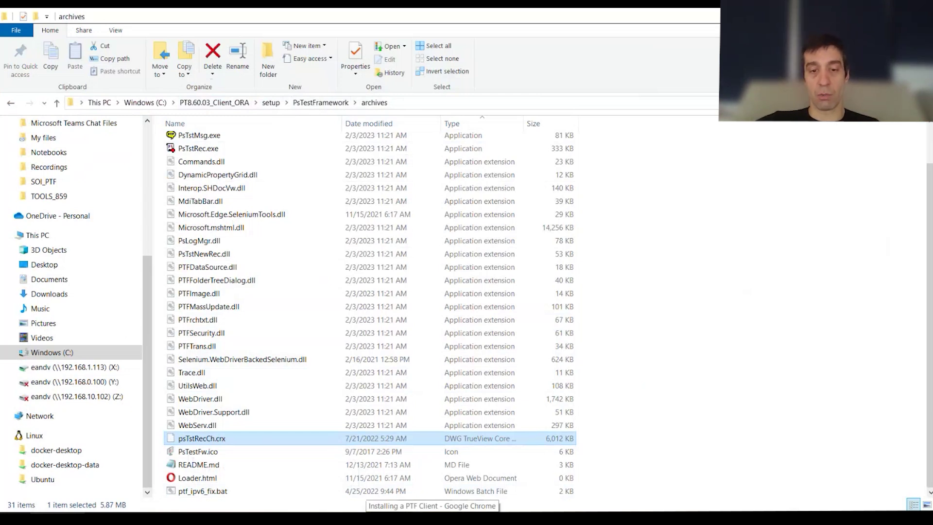
Step: Switch to Chrome's extensions page and remove the installed PTF Recorder extension
{"action": "key", "text": "alt+Tab"}
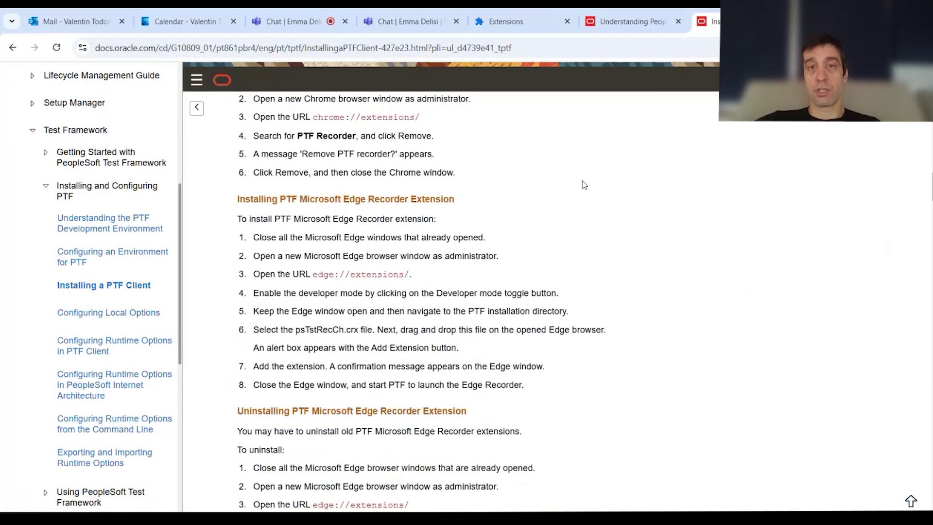
{"action": "left_click", "coordinate": [517, 23]}
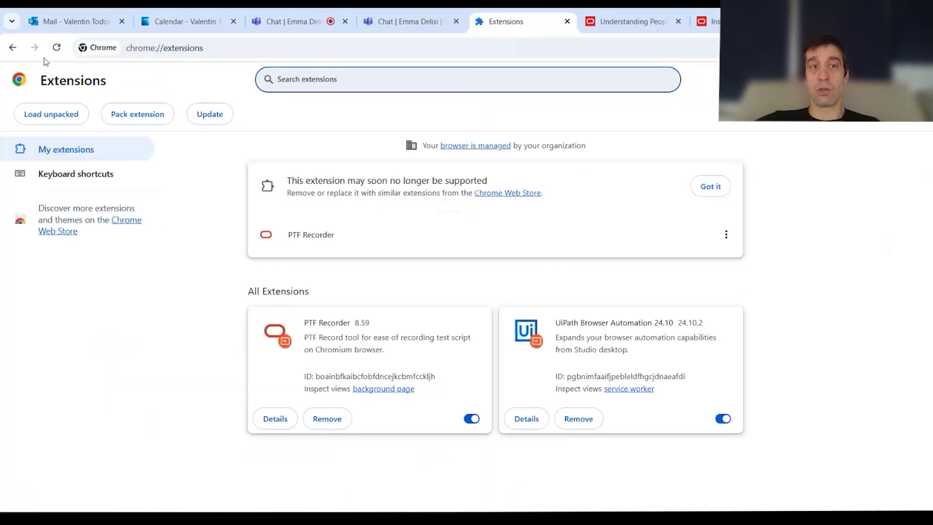
{"action": "left_click", "coordinate": [921, 47]}
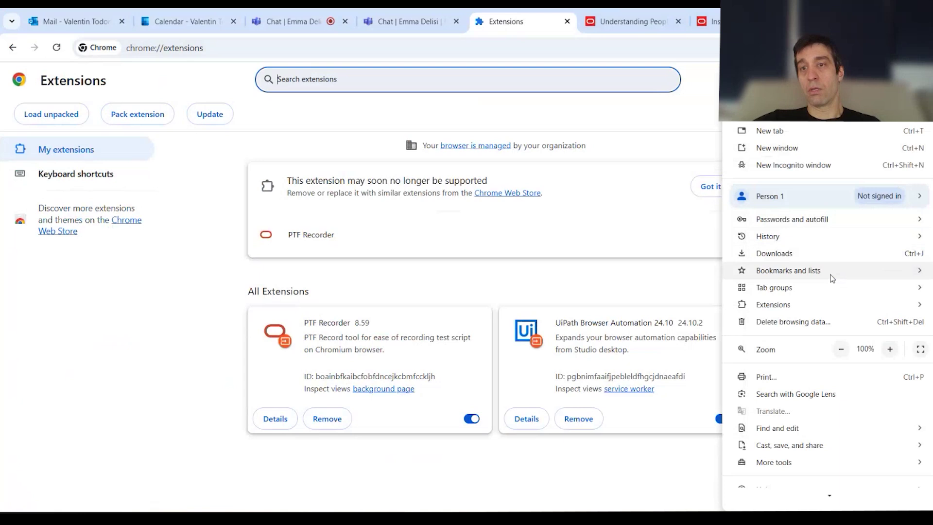
{"action": "mouse_move", "coordinate": [829, 305]}
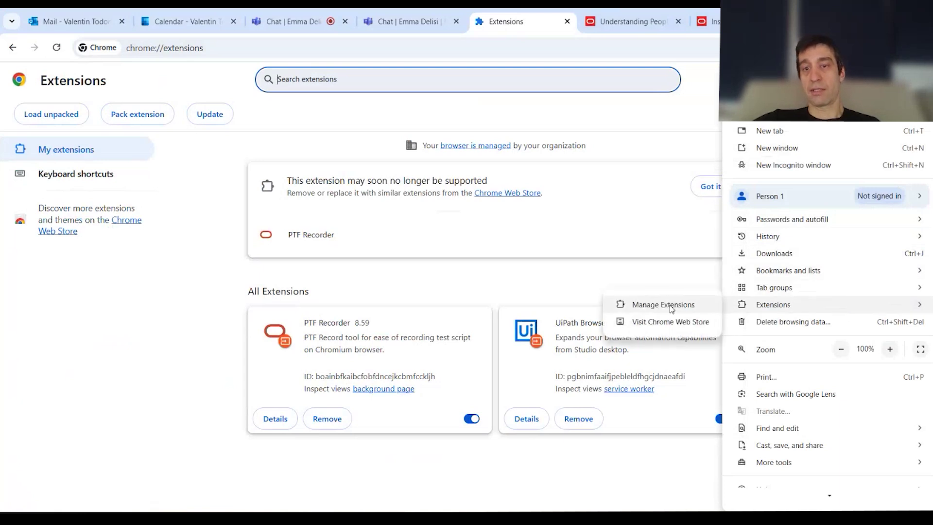
{"action": "left_click", "coordinate": [481, 125]}
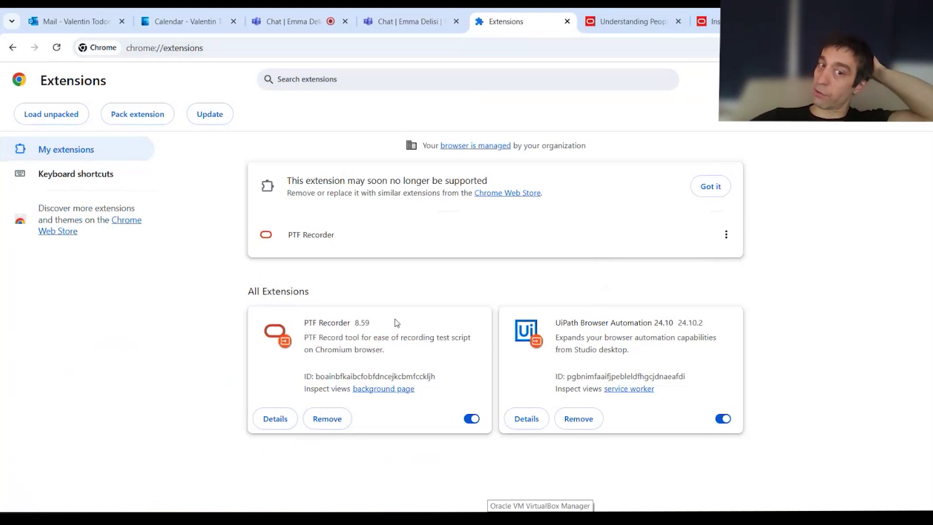
{"action": "left_click", "coordinate": [333, 417]}
{"action": "left_click", "coordinate": [694, 117]}
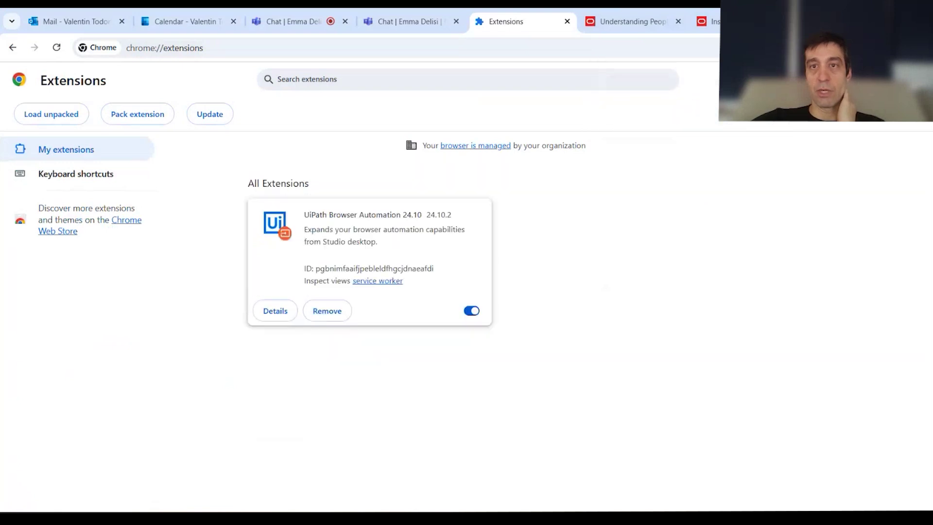
Step: Arrange the Chrome extensions window and the archives folder window side by side
{"action": "left_click_drag", "start_coordinate": [777, 21], "coordinate": [85, 76]}
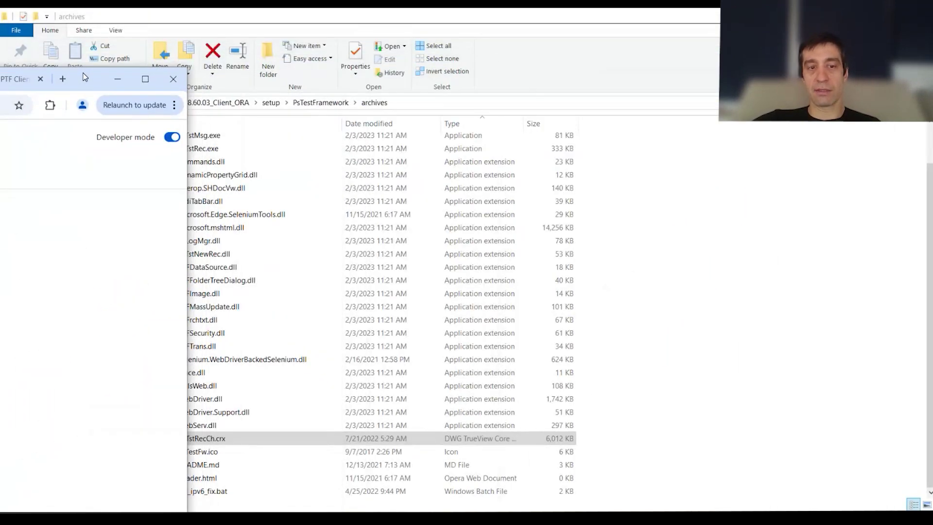
{"action": "left_click_drag", "start_coordinate": [399, 22], "coordinate": [535, 68]}
{"action": "left_click_drag", "start_coordinate": [93, 80], "coordinate": [393, 28]}
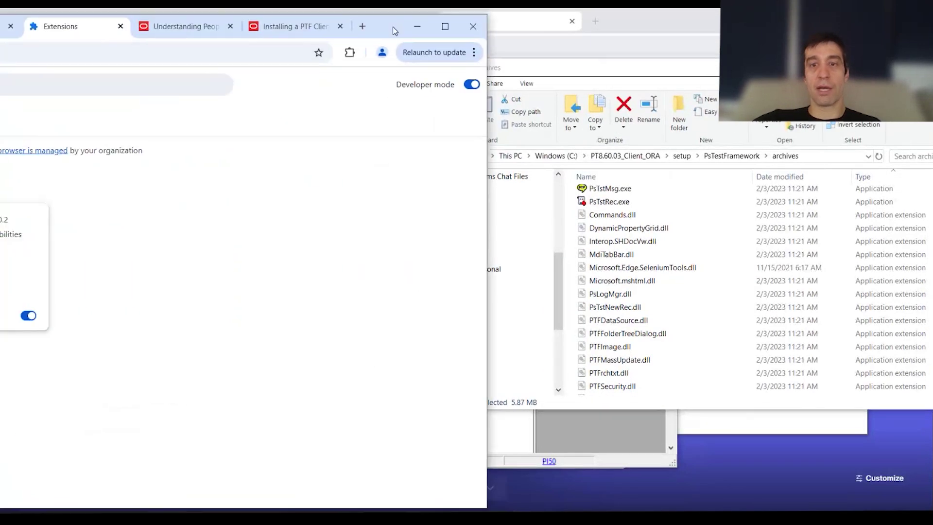
Step: Install the PTF Recorder extension in Chrome from the psTstRecCh.crx file in the archives folder
{"action": "scroll", "coordinate": [576, 268], "scroll_direction": "down", "scroll_amount": 4}
{"action": "left_click_drag", "start_coordinate": [640, 340], "coordinate": [215, 309]}
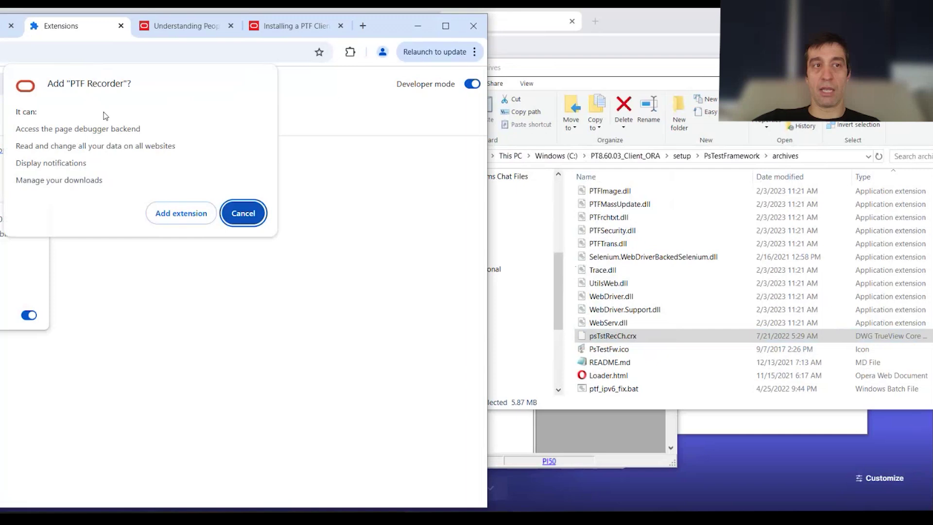
{"action": "left_click", "coordinate": [192, 219]}
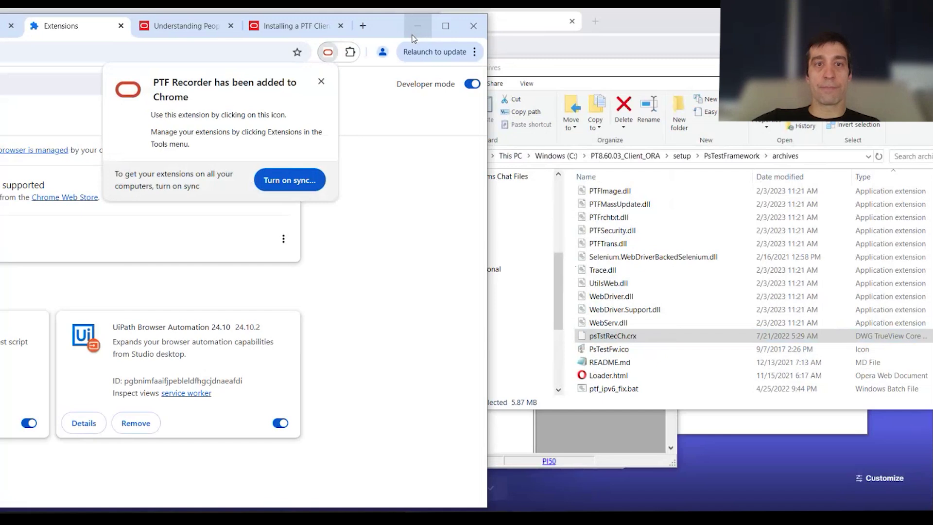
Step: Bring the whole extensions page into view and turn Developer mode off and back on
{"action": "double_click", "coordinate": [387, 24]}
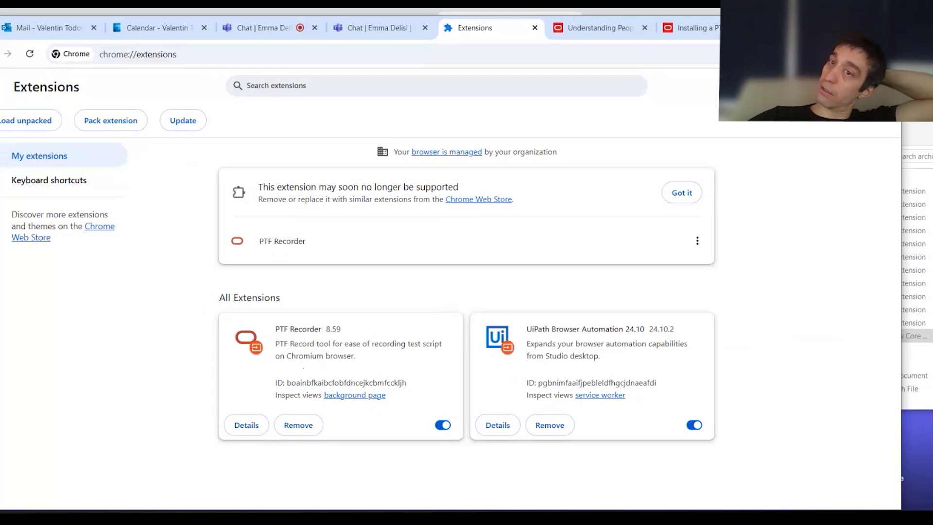
{"action": "left_click", "coordinate": [870, 87]}
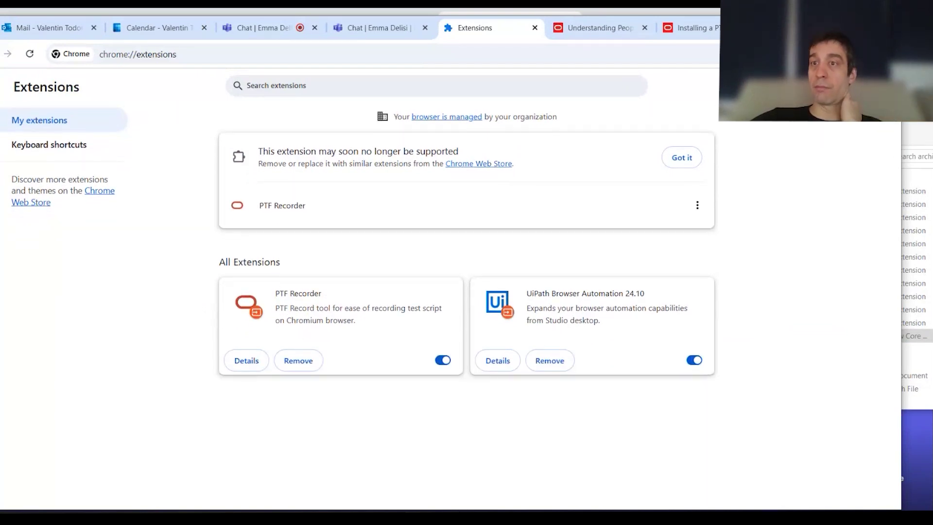
{"action": "left_click", "coordinate": [870, 87]}
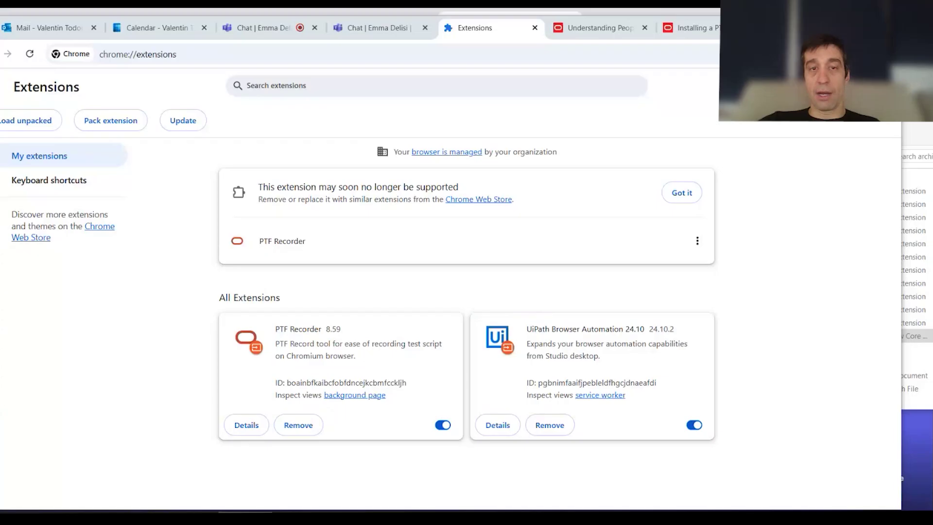
Step: Return to the Installing a PTF Client page and examine the registry policies under Browser Security Settings for Chrome
{"action": "left_click", "coordinate": [681, 30]}
{"action": "scroll", "coordinate": [593, 257], "scroll_direction": "up", "scroll_amount": 15}
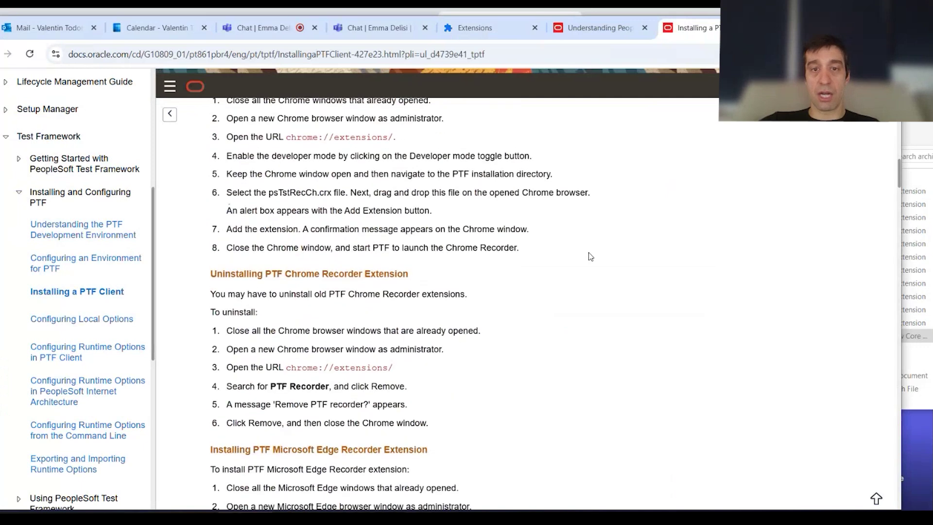
{"action": "scroll", "coordinate": [595, 263], "scroll_direction": "up", "scroll_amount": 1}
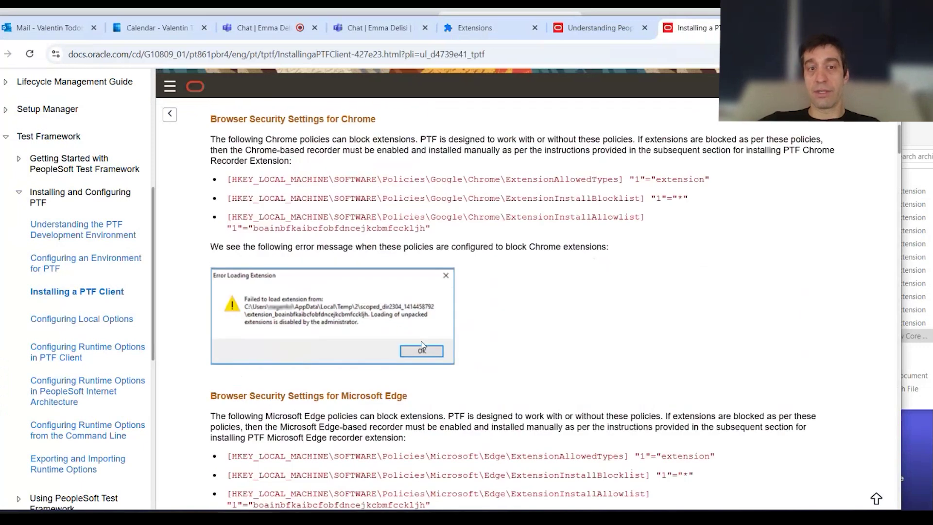
{"action": "scroll", "coordinate": [632, 243], "scroll_direction": "up", "scroll_amount": 2}
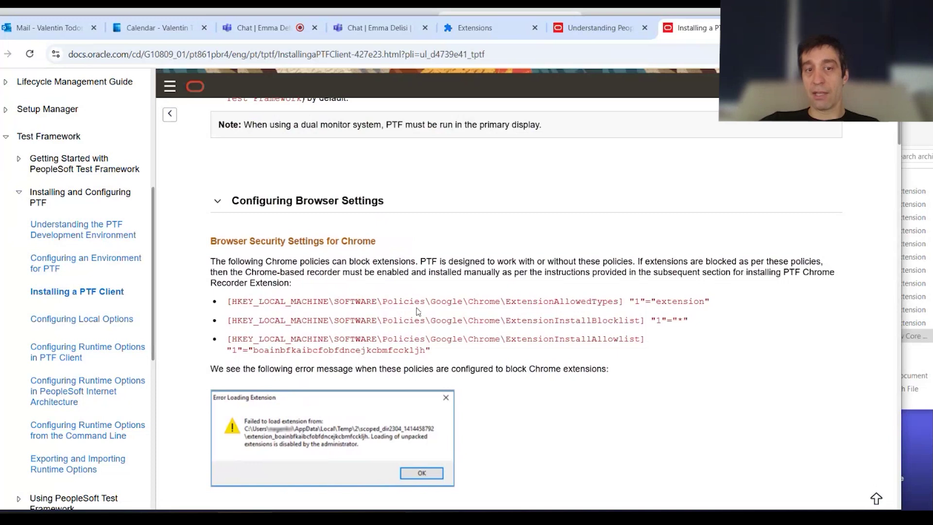
{"action": "left_click_drag", "start_coordinate": [630, 301], "coordinate": [709, 301]}
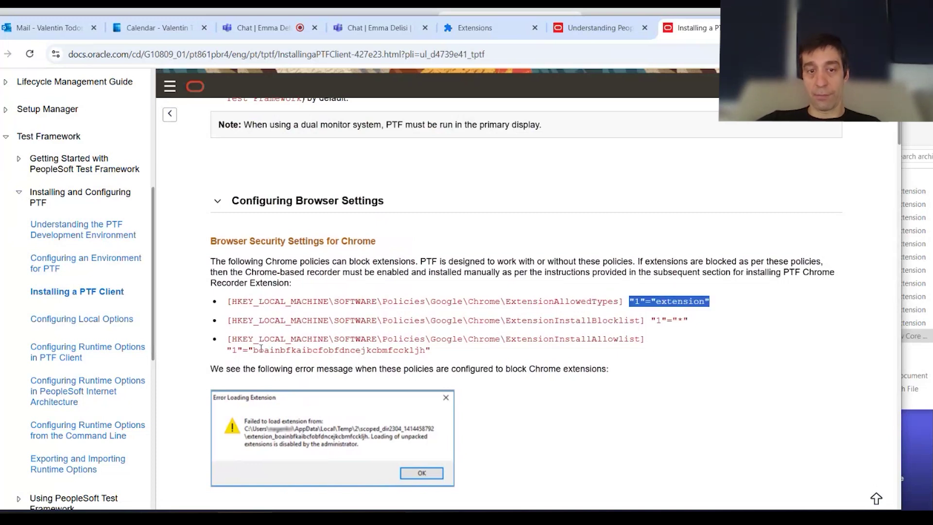
{"action": "scroll", "coordinate": [670, 418], "scroll_direction": "down", "scroll_amount": 1}
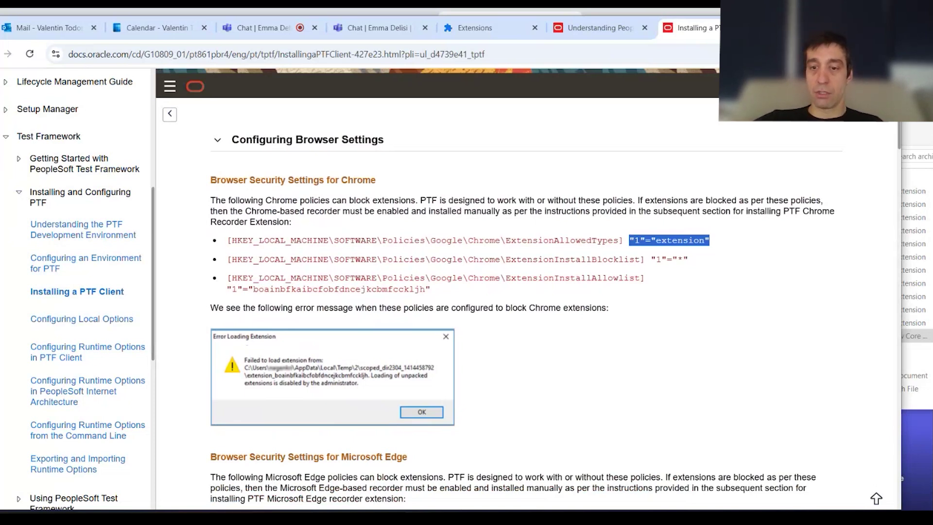
Step: Switch to Registry Editor, show the HKEY_LOCAL_MACHINE SOFTWARE branch, and keep the documented Chrome policy paths readable alongside
{"action": "key", "text": "alt+Tab"}
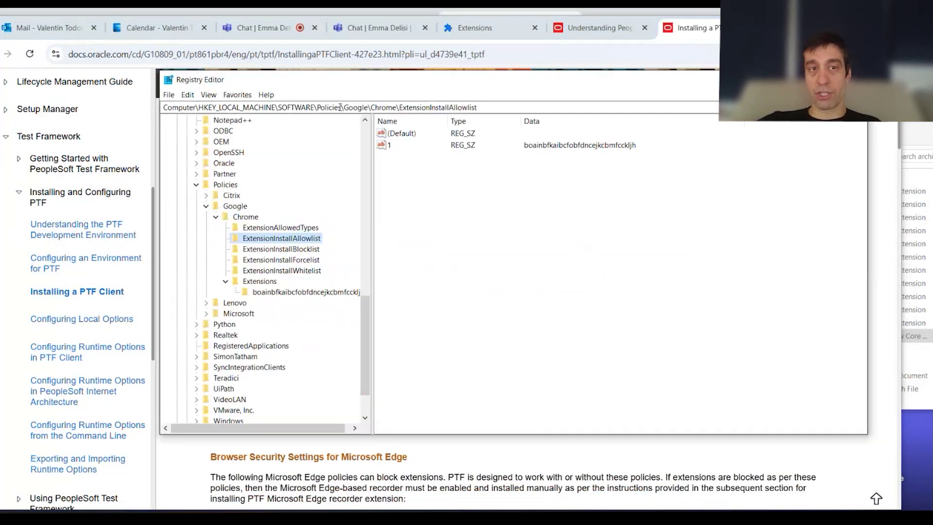
{"action": "left_click_drag", "start_coordinate": [354, 81], "coordinate": [650, 99]}
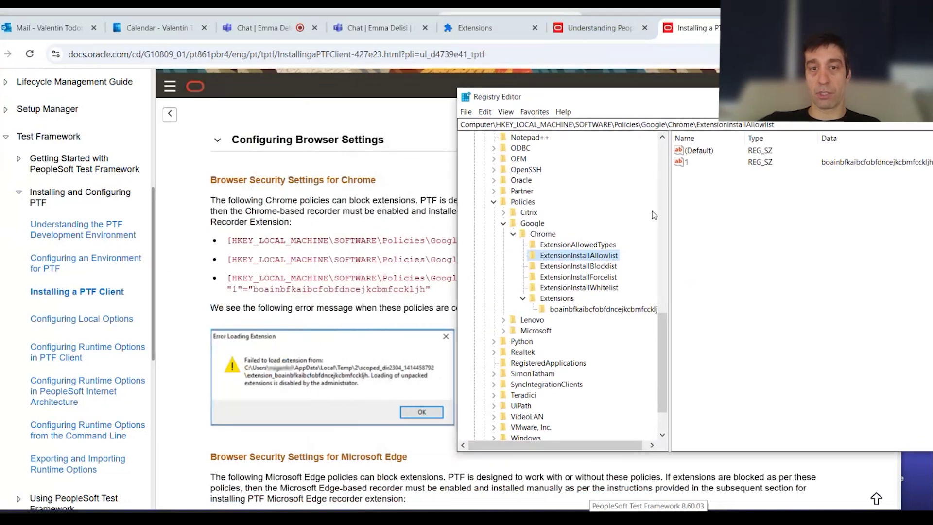
{"action": "left_click_drag", "start_coordinate": [662, 340], "coordinate": [661, 194]}
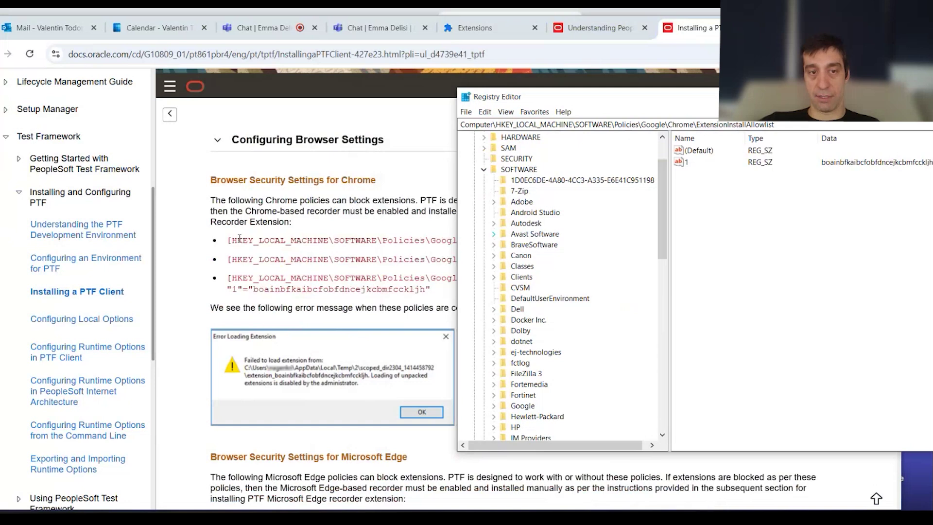
{"action": "left_click_drag", "start_coordinate": [685, 104], "coordinate": [520, 286]}
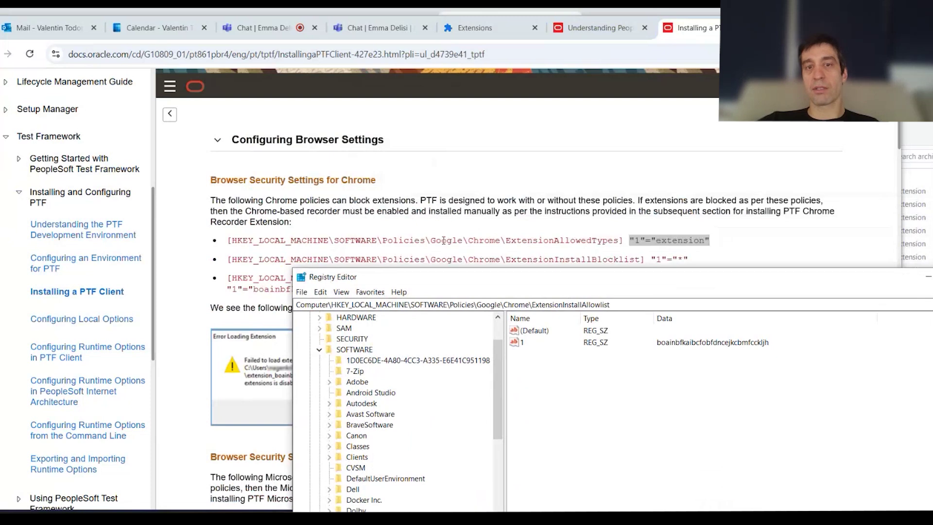
Step: Display the ExtensionInstallWhitelist key under SOFTWARE\Policies\Google\Chrome in Registry Editor
{"action": "left_click_drag", "start_coordinate": [588, 287], "coordinate": [605, 189]}
{"action": "left_click_drag", "start_coordinate": [599, 230], "coordinate": [533, 149]}
{"action": "scroll", "coordinate": [362, 367], "scroll_direction": "down", "scroll_amount": 5}
{"action": "scroll", "coordinate": [362, 368], "scroll_direction": "down", "scroll_amount": 7}
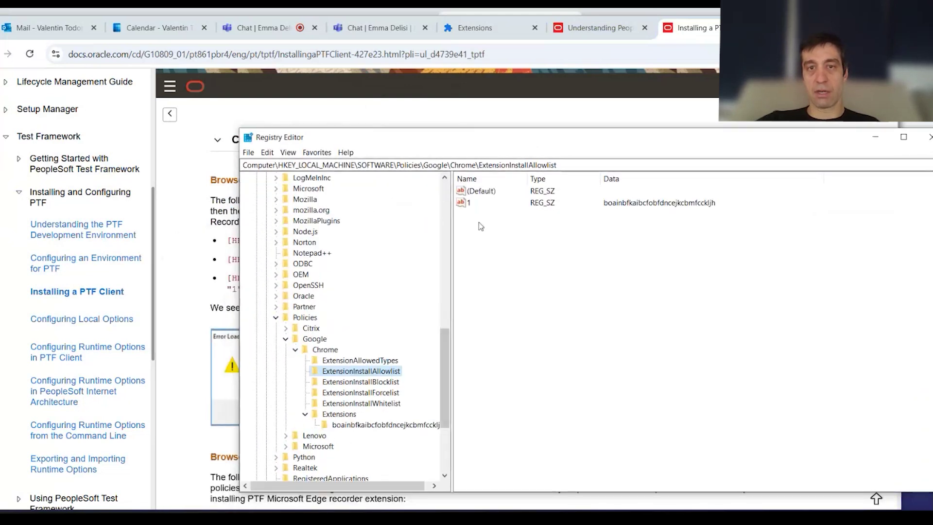
{"action": "left_click", "coordinate": [388, 404]}
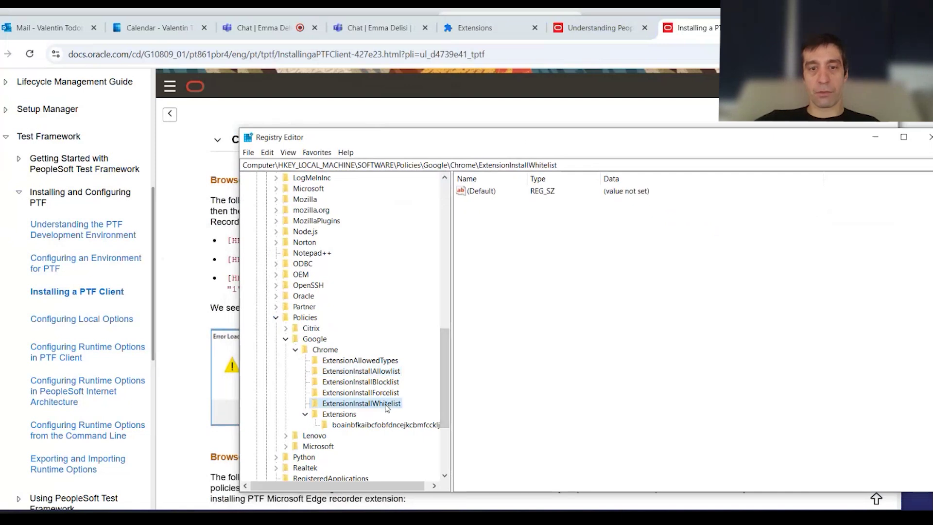
Step: Compare the extension ID documented for the Chrome ExtensionInstallAllowlist policy with value 1 of that key in Registry Editor
{"action": "left_click_drag", "start_coordinate": [573, 141], "coordinate": [562, 415]}
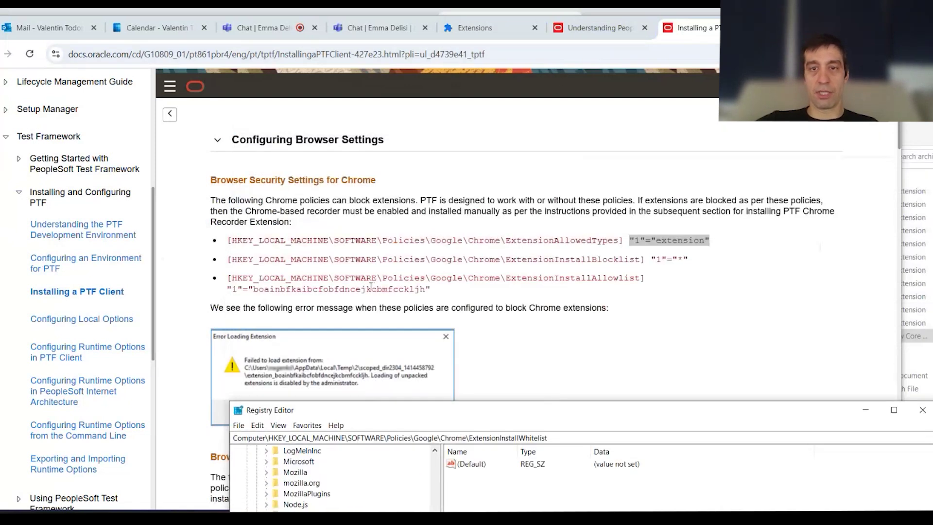
{"action": "double_click", "coordinate": [269, 290]}
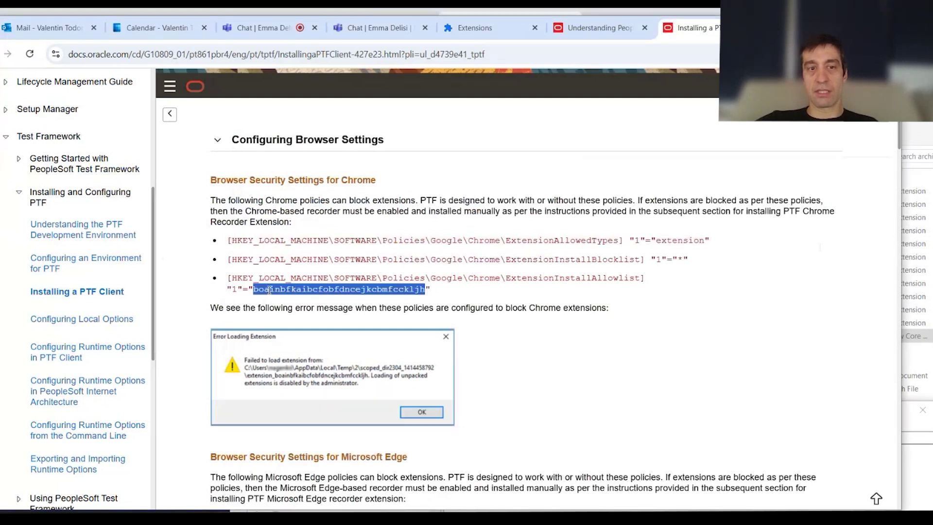
{"action": "left_click", "coordinate": [720, 507]}
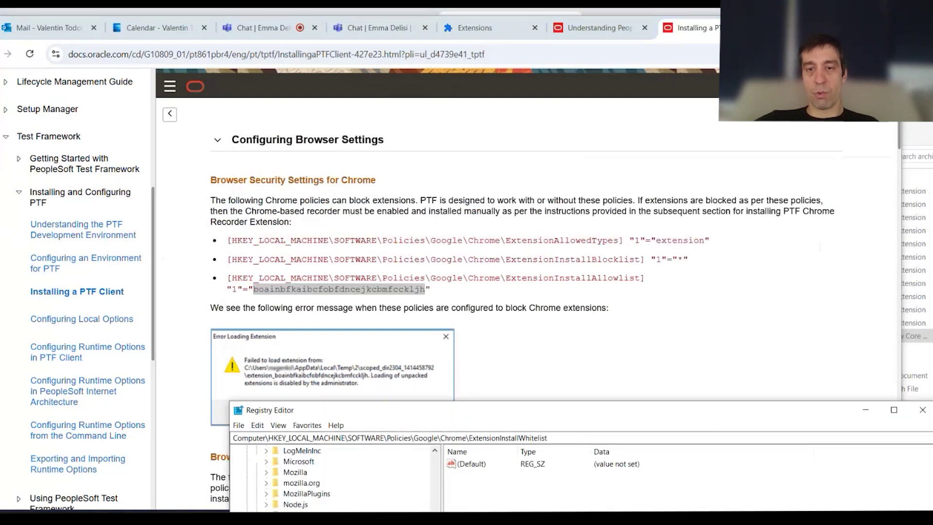
{"action": "left_click", "coordinate": [304, 338]}
{"action": "left_click", "coordinate": [299, 349]}
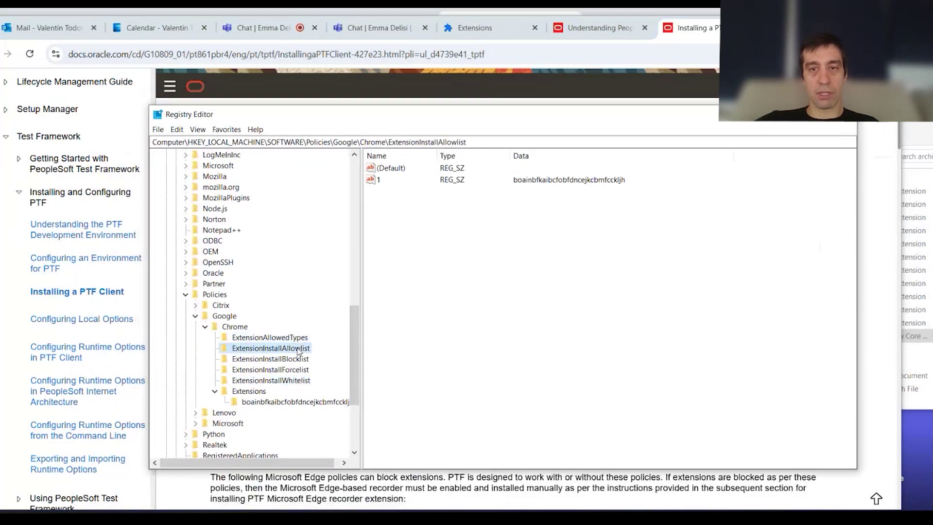
{"action": "double_click", "coordinate": [378, 179]}
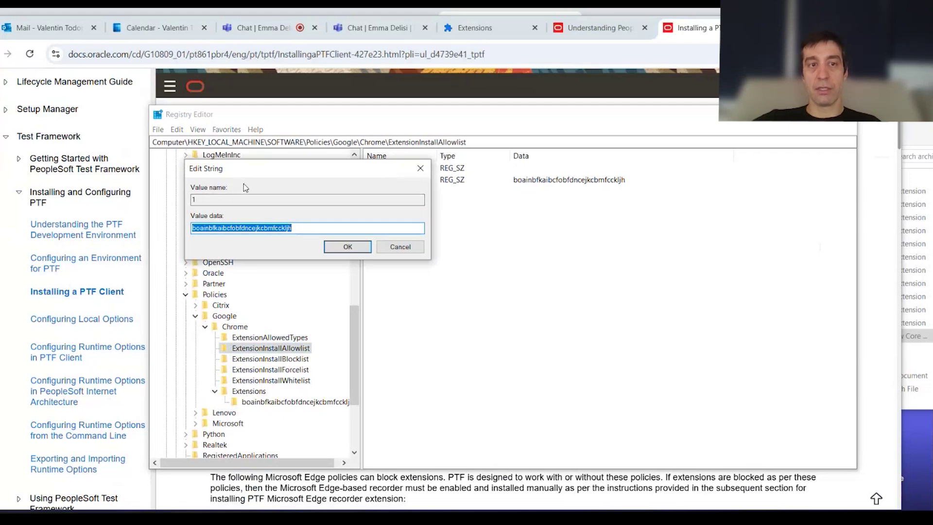
{"action": "left_click", "coordinate": [411, 246]}
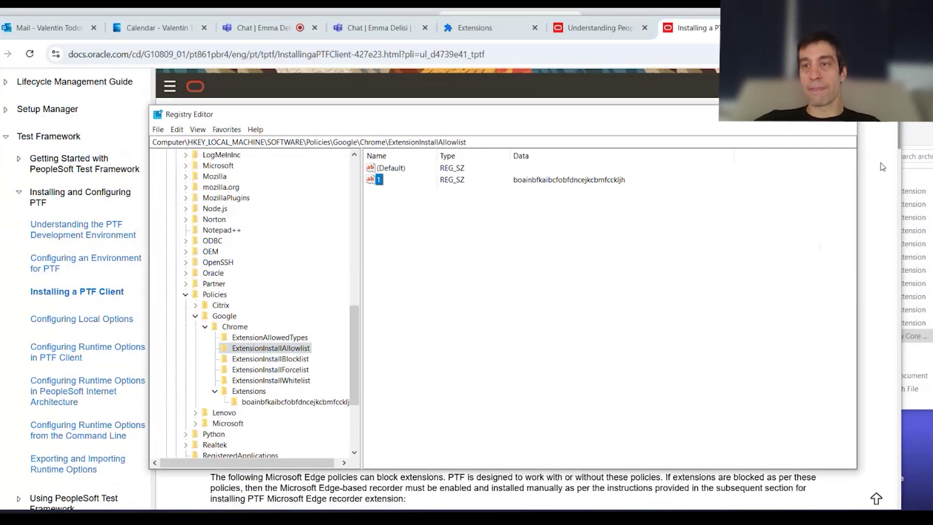
Step: Return to the Installing a PTF Client page and examine the registry policies under Browser Security Settings for Microsoft Edge
{"action": "left_click", "coordinate": [314, 271]}
{"action": "scroll", "coordinate": [517, 274], "scroll_direction": "down", "scroll_amount": 3}
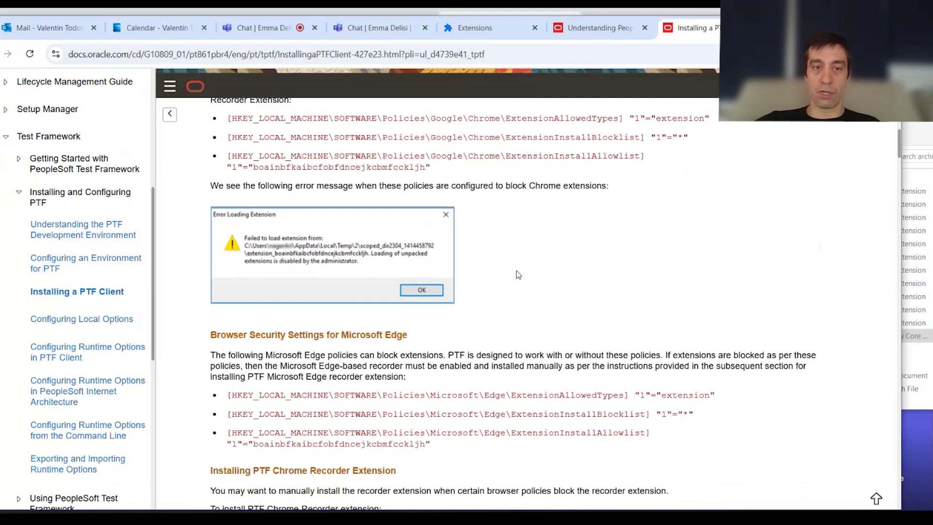
{"action": "scroll", "coordinate": [517, 275], "scroll_direction": "up", "scroll_amount": 3}
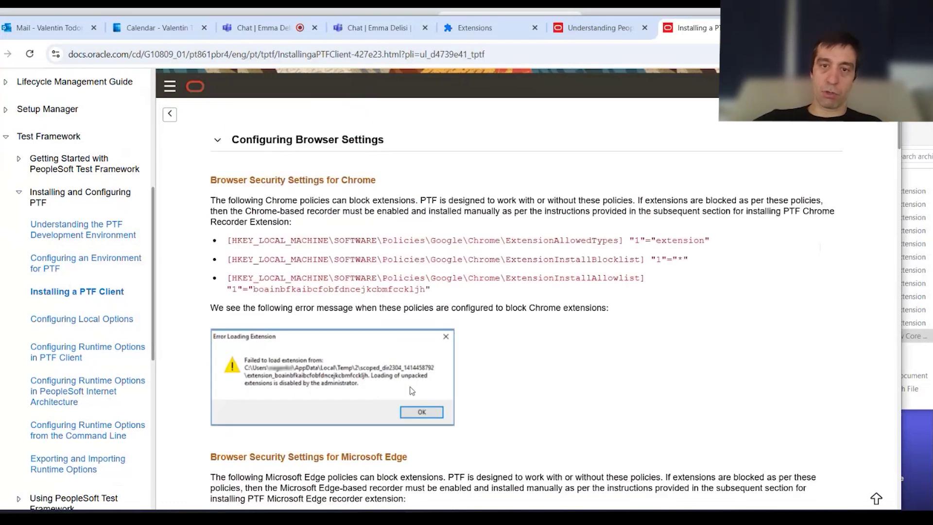
{"action": "scroll", "coordinate": [416, 389], "scroll_direction": "down", "scroll_amount": 6}
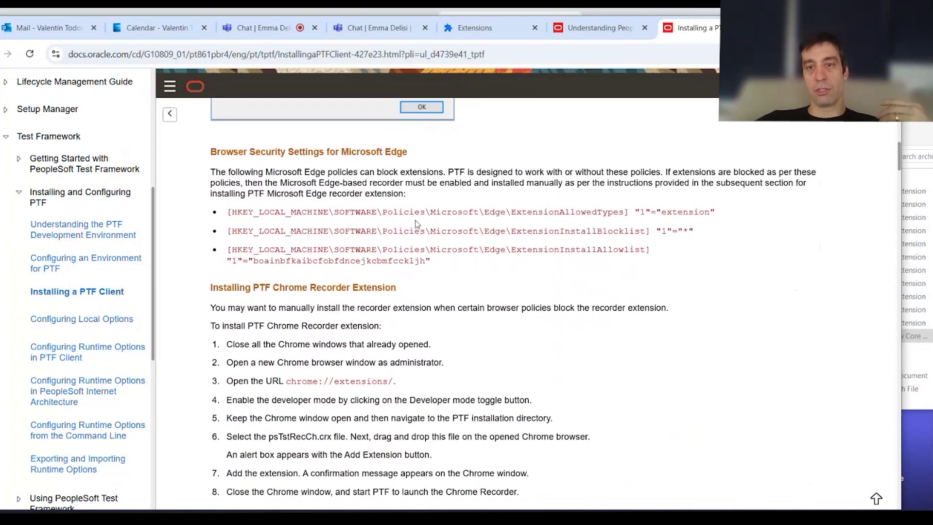
{"action": "scroll", "coordinate": [515, 226], "scroll_direction": "down", "scroll_amount": 1}
{"action": "scroll", "coordinate": [488, 208], "scroll_direction": "up", "scroll_amount": 3}
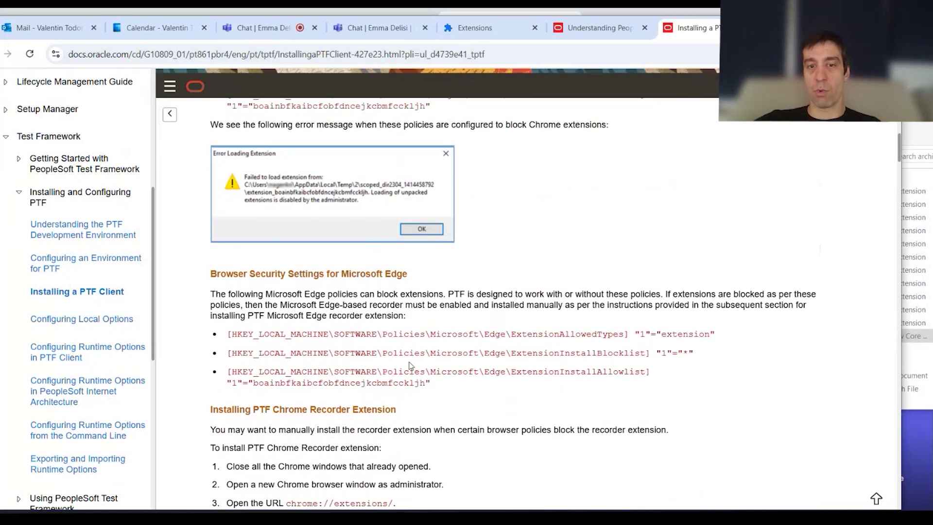
{"action": "double_click", "coordinate": [495, 334]}
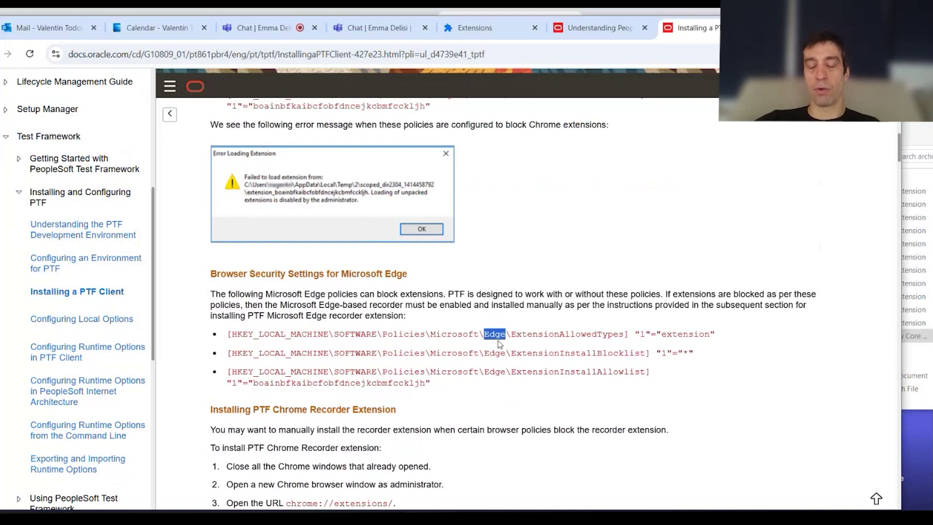
Step: Review the Google\Chrome path in the documented ExtensionAllowedTypes policy and highlight its key name and value
{"action": "scroll", "coordinate": [500, 344], "scroll_direction": "up", "scroll_amount": 2}
{"action": "double_click", "coordinate": [485, 180]}
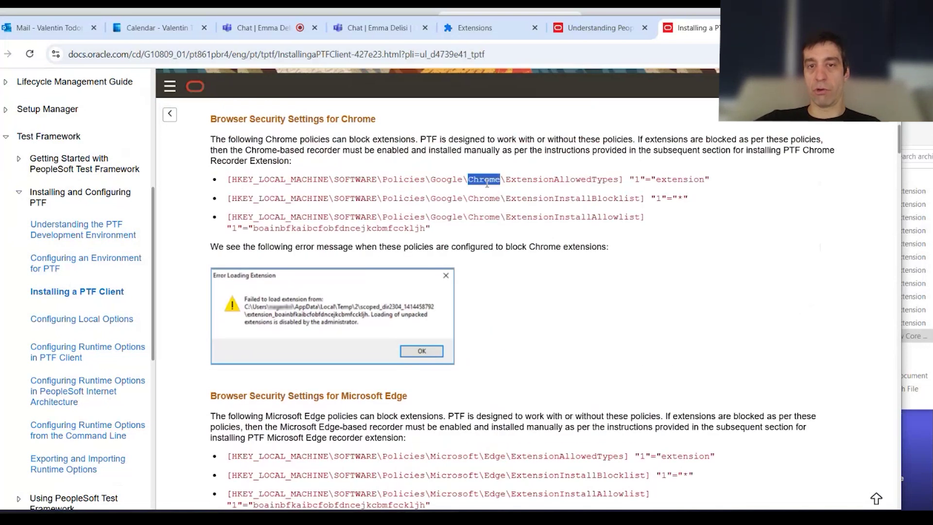
{"action": "double_click", "coordinate": [446, 180]}
{"action": "left_click_drag", "start_coordinate": [528, 180], "coordinate": [709, 180]}
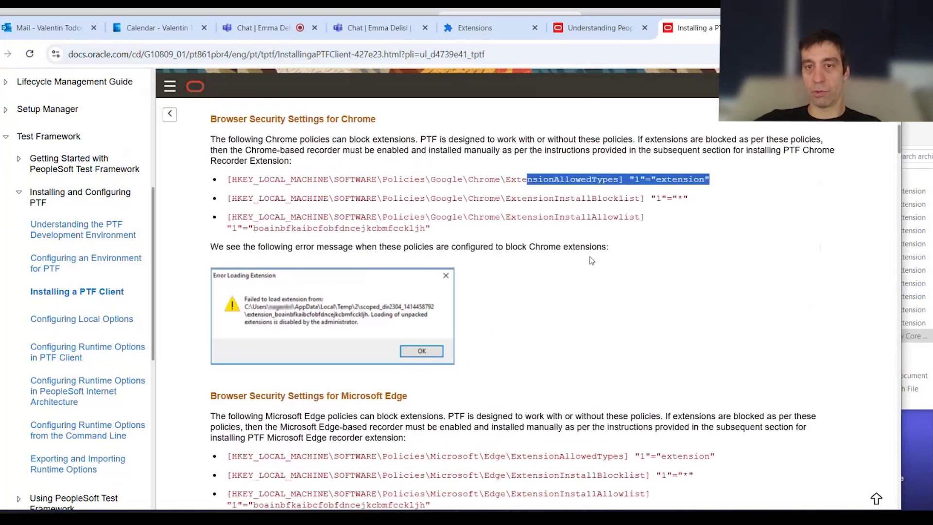
Step: Switch to PeopleSoft Test Framework, create a new test, and launch the PTF Recorder for it
{"action": "left_click", "coordinate": [654, 509]}
{"action": "right_click", "coordinate": [221, 258]}
{"action": "left_click", "coordinate": [294, 322]}
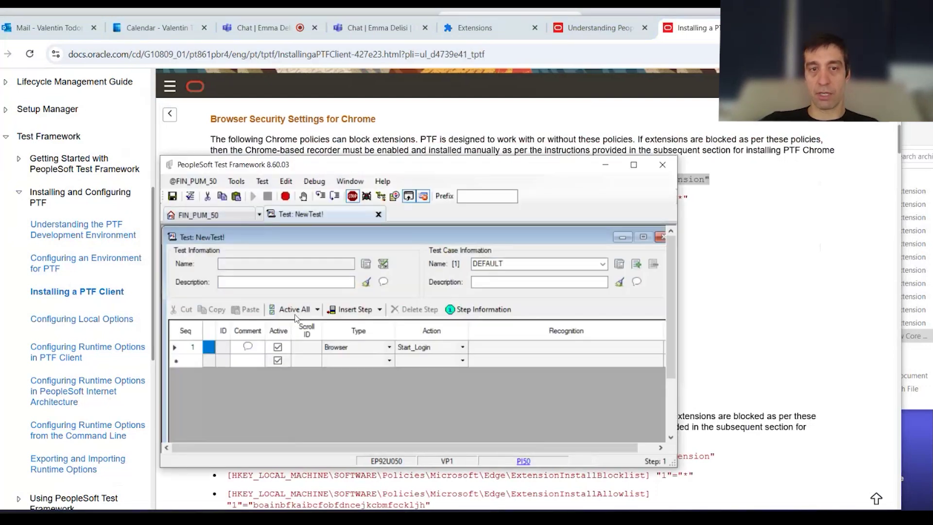
{"action": "left_click", "coordinate": [286, 196]}
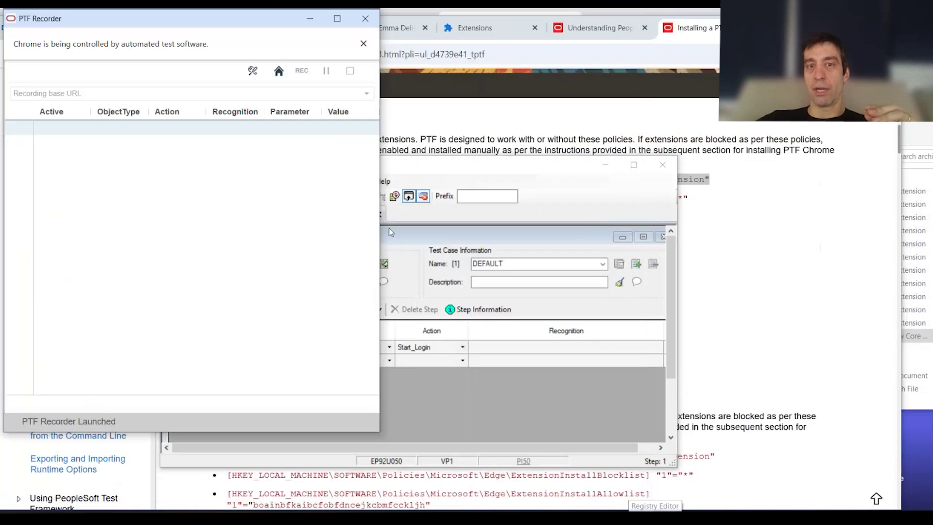
{"action": "left_click_drag", "start_coordinate": [217, 41], "coordinate": [380, 68]}
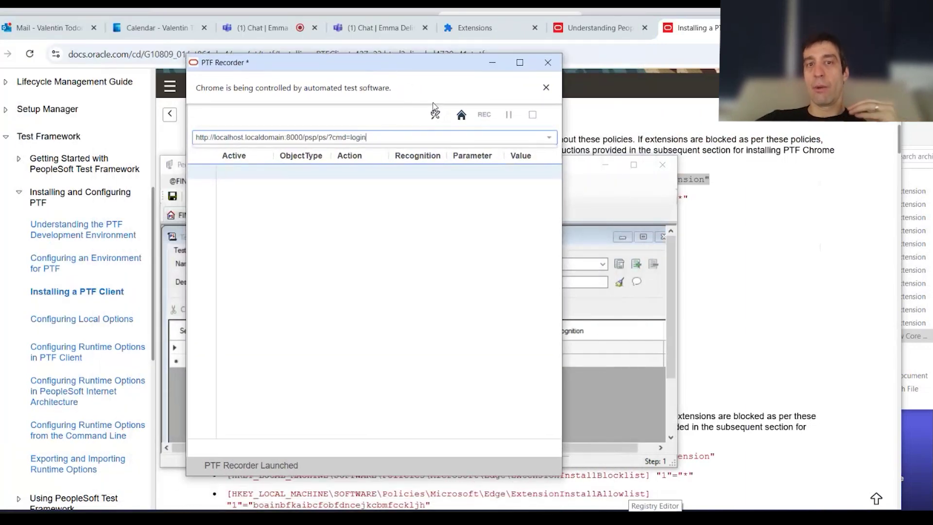
Step: Open the PeopleSoft sign-in page from the PTF Recorder and start recording, keeping the recorder and browser windows both visible
{"action": "left_click", "coordinate": [462, 118]}
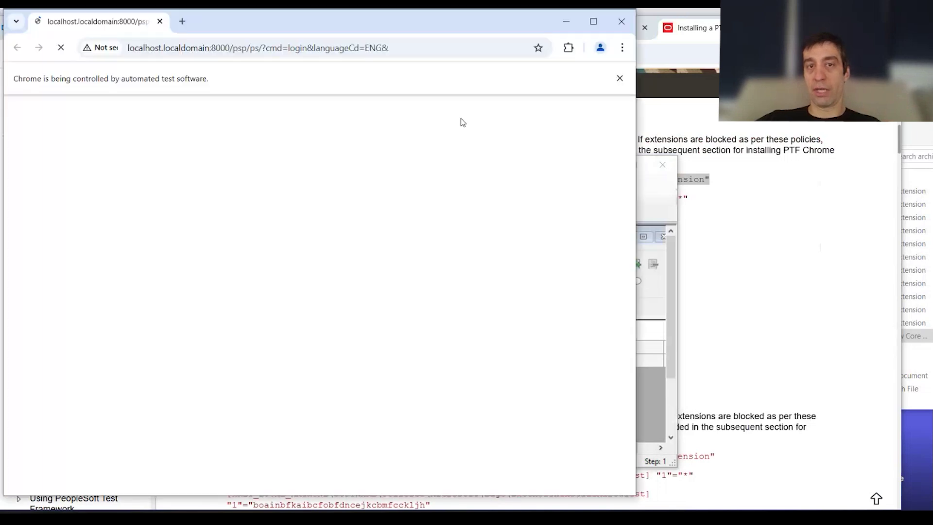
{"action": "left_click_drag", "start_coordinate": [397, 35], "coordinate": [434, 249]}
{"action": "left_click", "coordinate": [488, 115]}
{"action": "left_click_drag", "start_coordinate": [529, 235], "coordinate": [552, 180]}
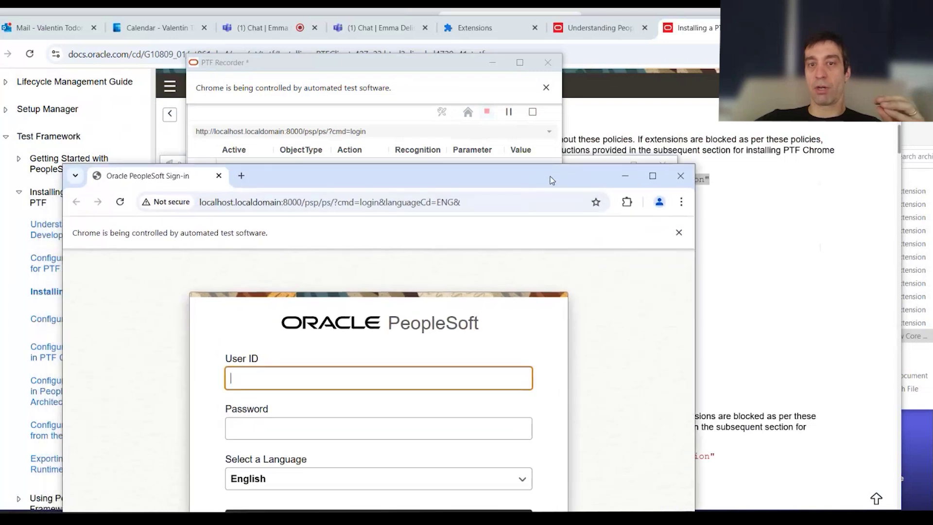
Step: Maximize the recorded sign-in window and display the PTF Recorder options available for the User ID field
{"action": "double_click", "coordinate": [552, 180]}
{"action": "right_click", "coordinate": [428, 227]}
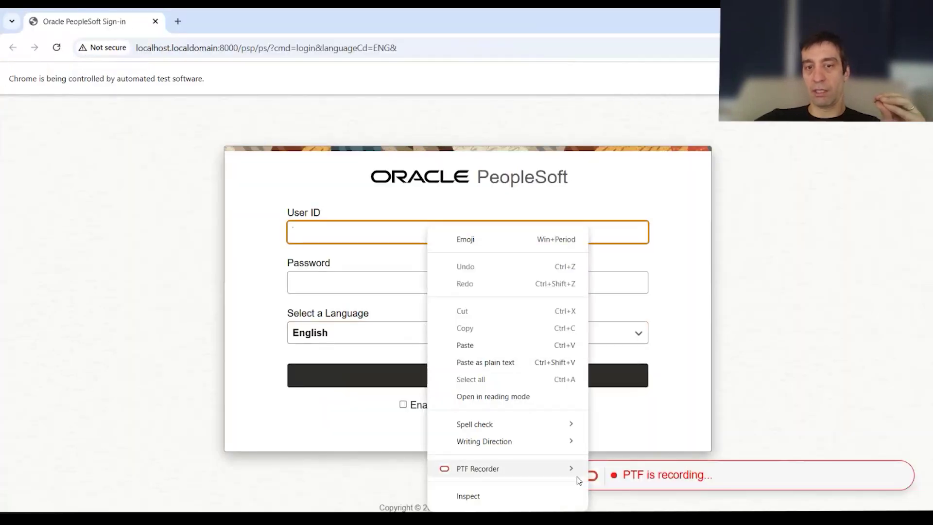
{"action": "mouse_move", "coordinate": [475, 469]}
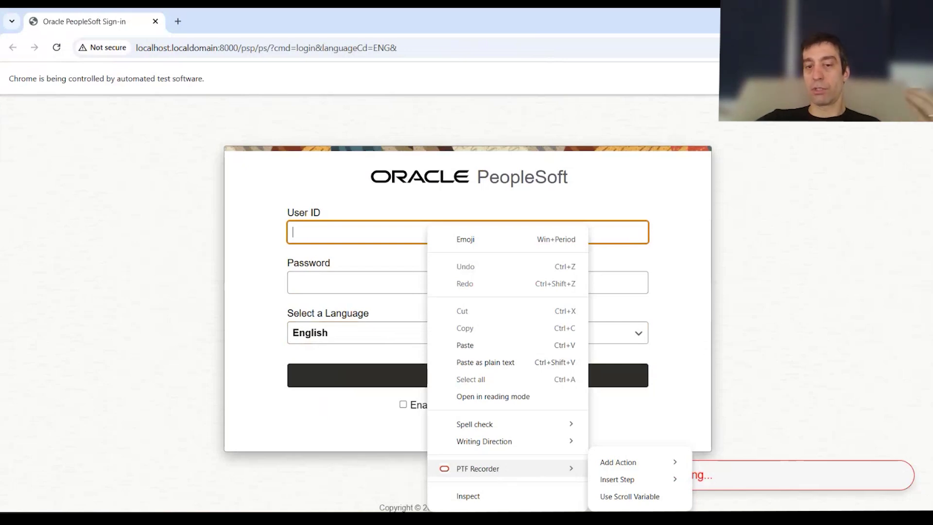
Step: Recheck the ExtensionInstallAllowlist key in Registry Editor and return to the new test in PeopleSoft Test Framework
{"action": "key", "text": "alt+Tab"}
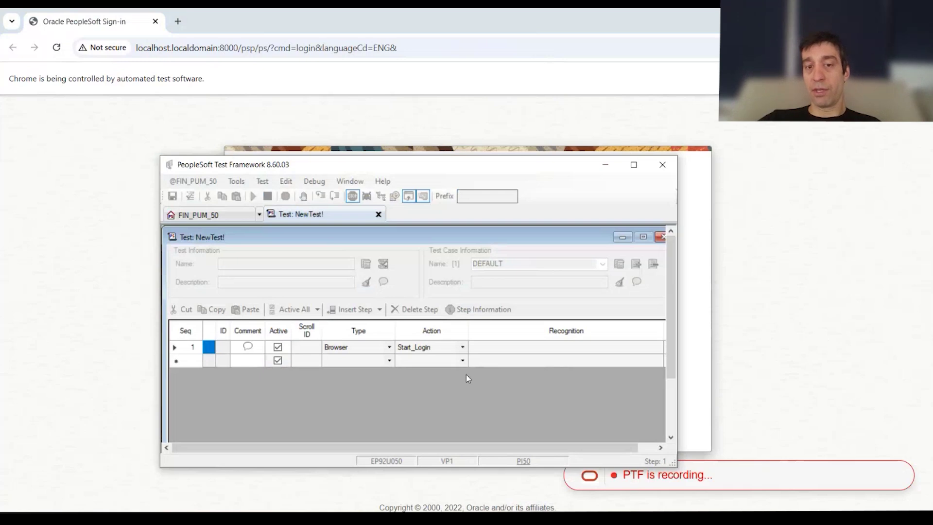
{"action": "key", "text": "alt+Tab"}
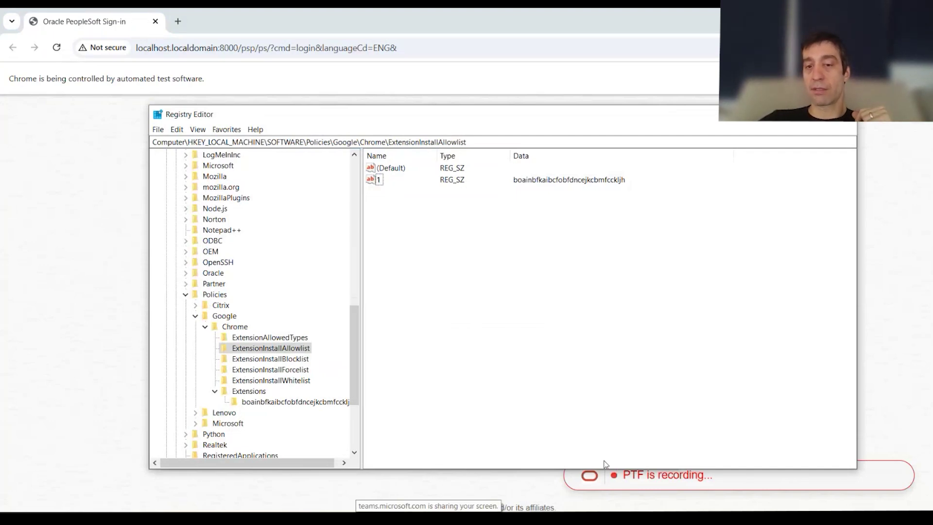
{"action": "key", "text": "alt+Tab"}
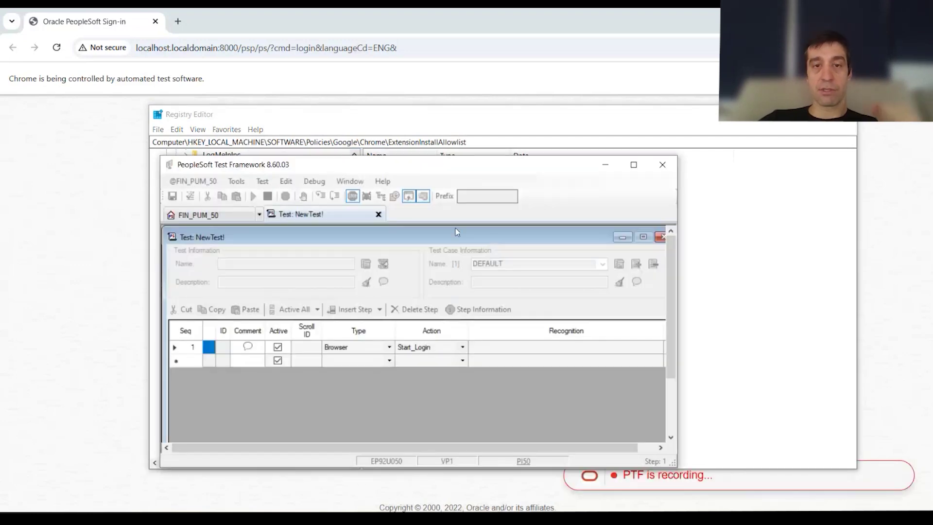